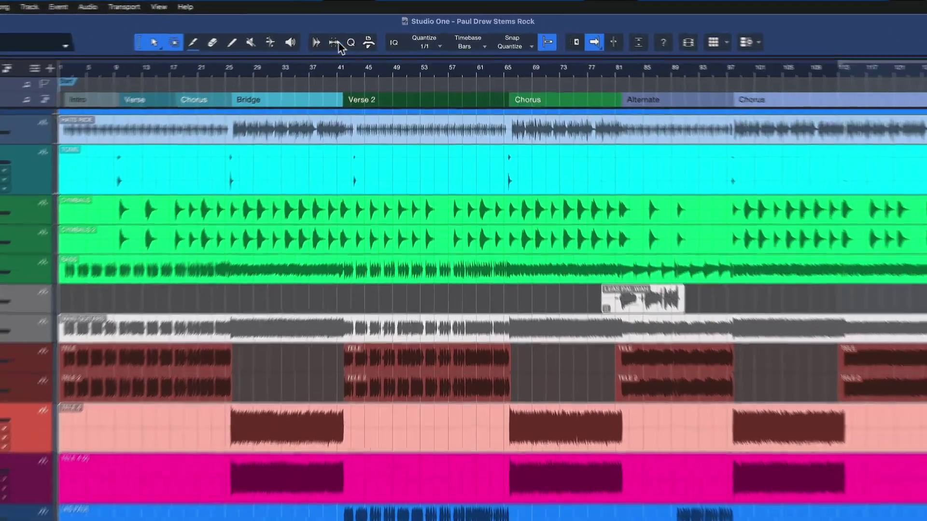
# Strip silence from the TELE 4 events, undo, then reapply at a -80 dB open threshold.
pyautogui.click(336, 43)
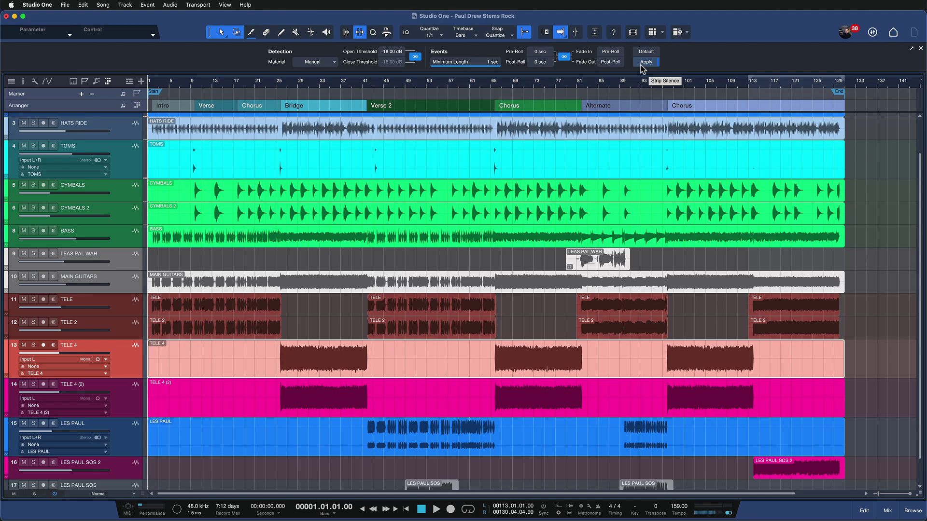
pyautogui.keyDown('shift'); pyautogui.click(495, 386); pyautogui.keyUp('shift')
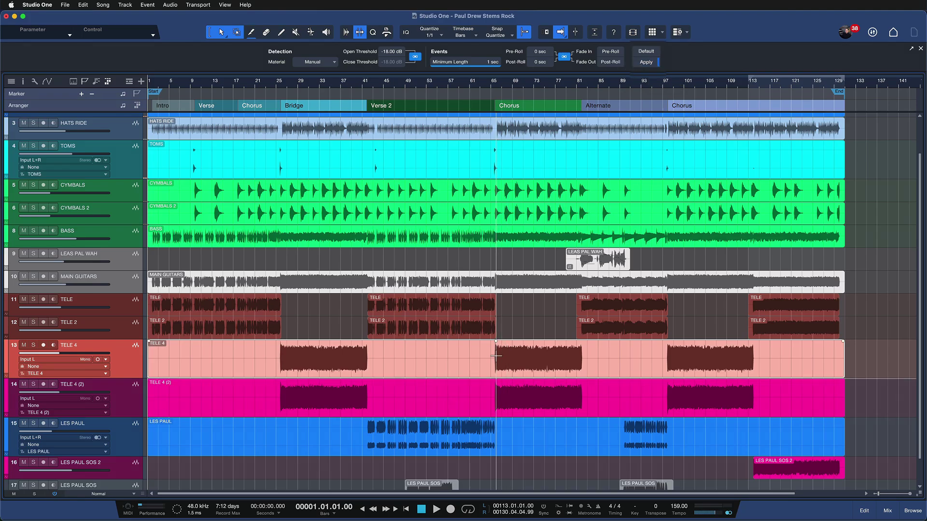
pyautogui.click(646, 62)
pyautogui.press('super+z')
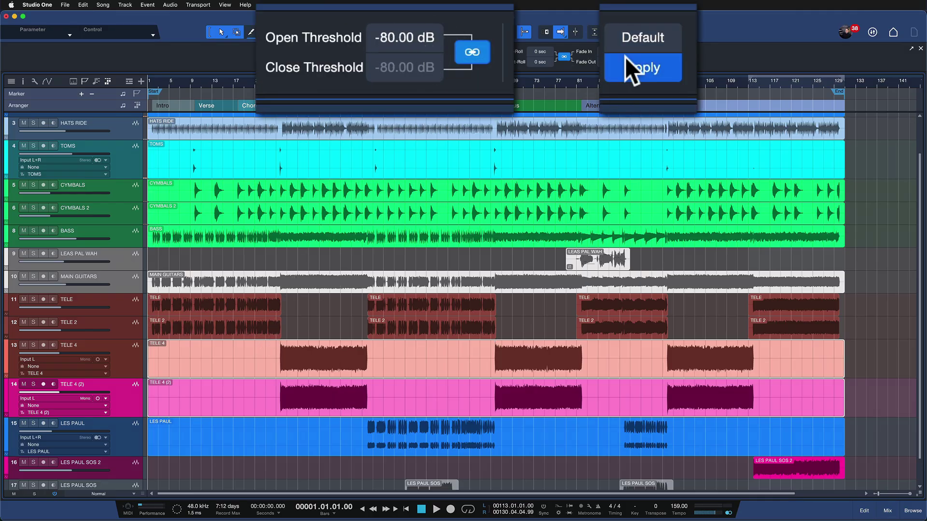
pyautogui.click(646, 62)
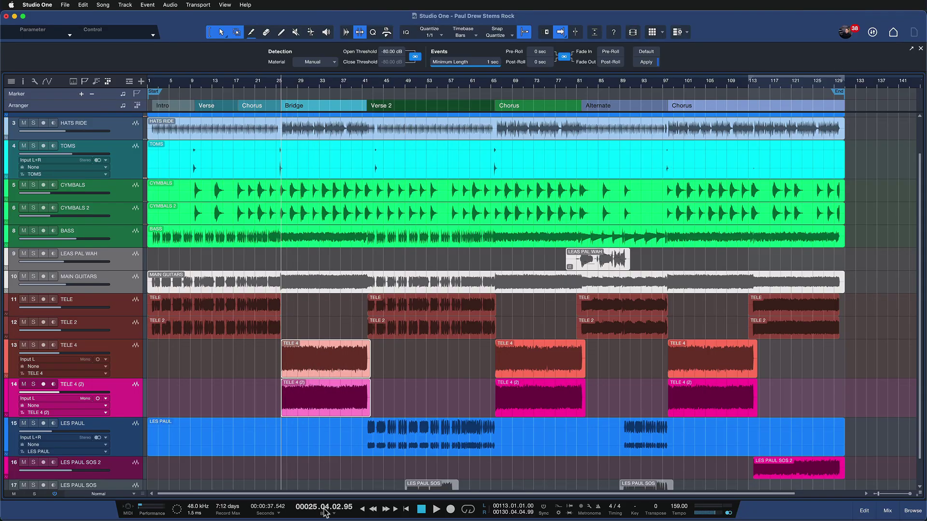
# Paste a copy of the TELE 4 event at bar 47 and zoom in to compare starts.
pyautogui.press('Right')
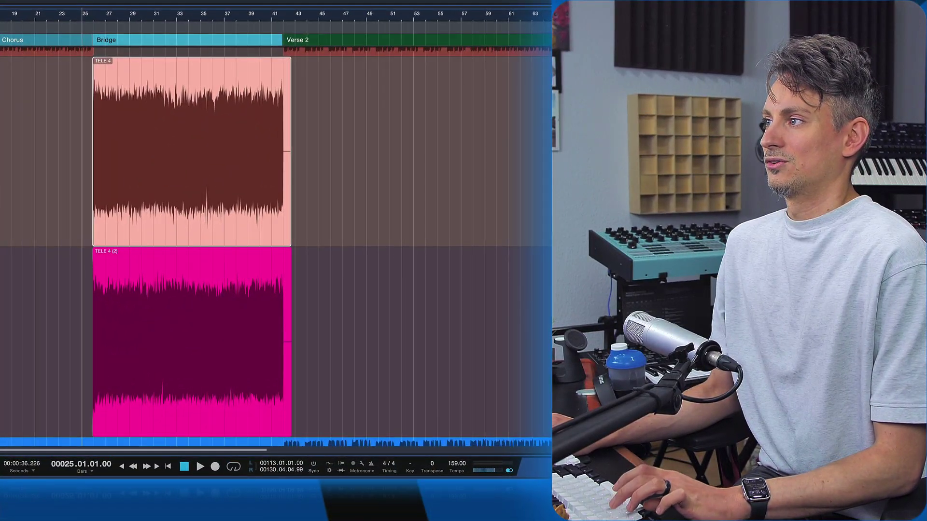
pyautogui.hotkey('ctrl', 'v')
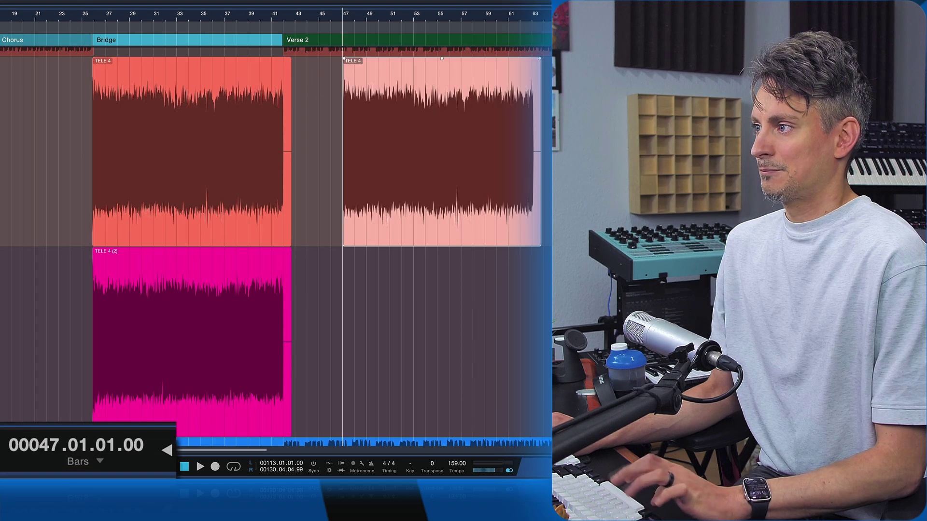
pyautogui.press('e')
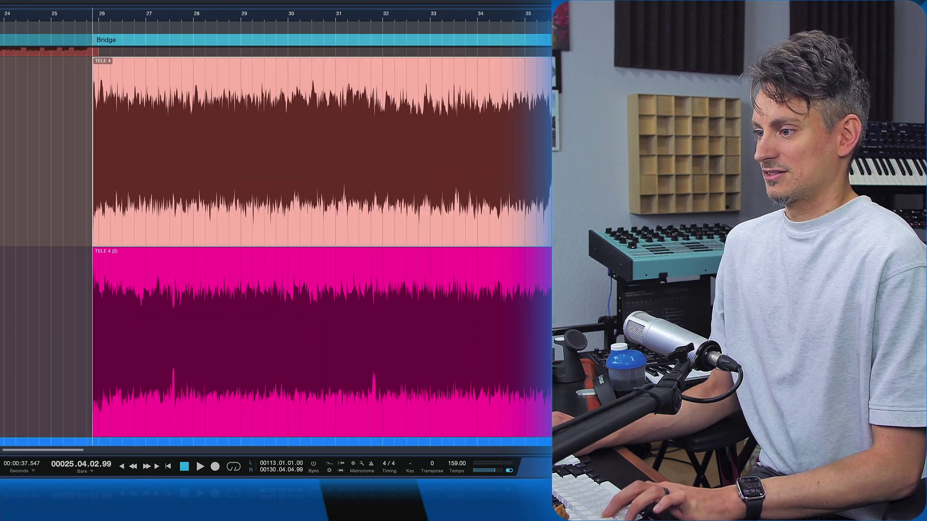
pyautogui.press('e')
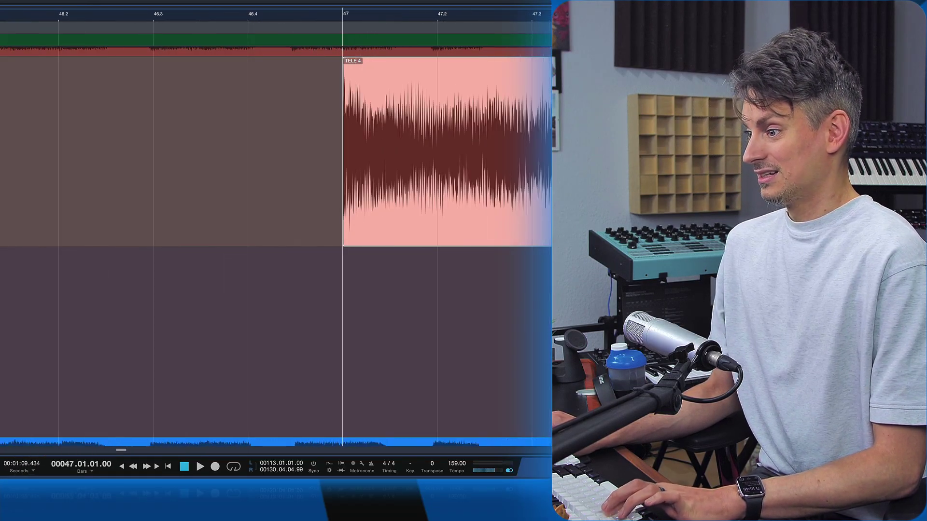
pyautogui.press('w')
pyautogui.press('w')
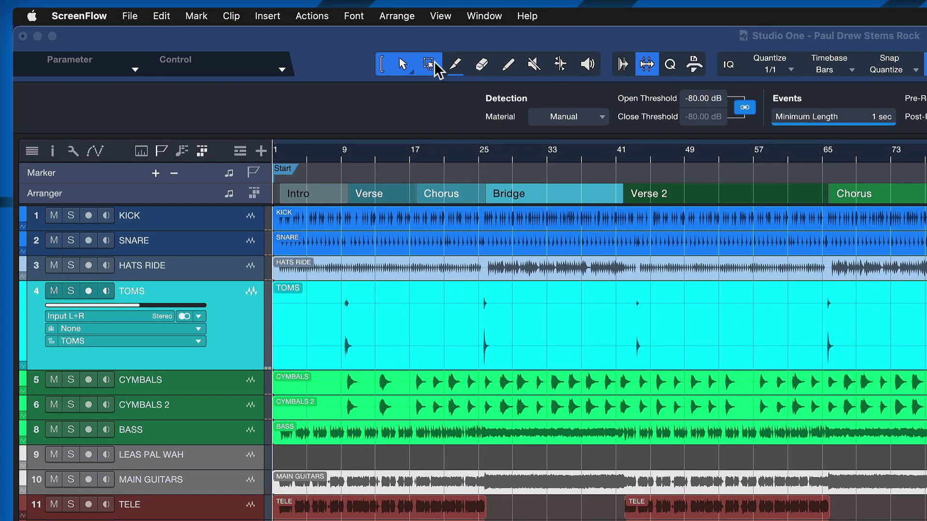
# Select range-tool ranges around the TOMS hits at bars 9, 25–27, 43–45, 65 and 97.
pyautogui.click(424, 62)
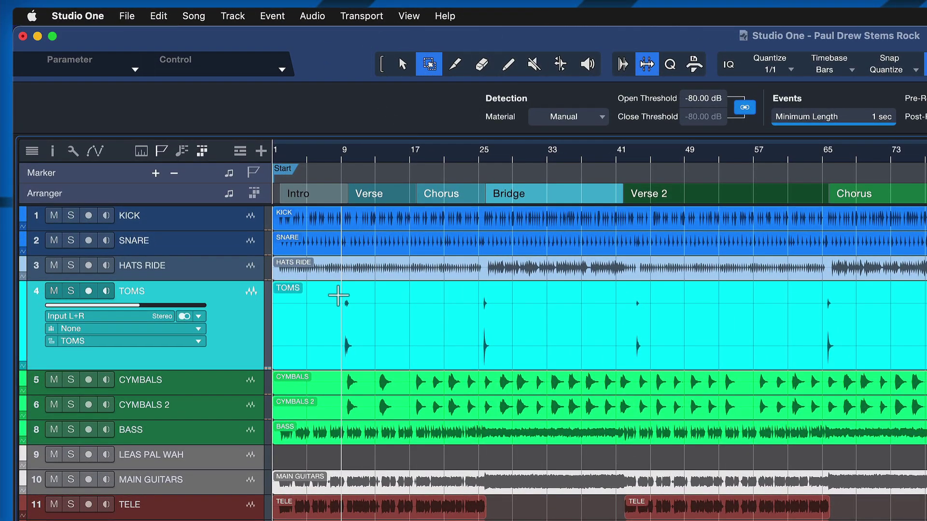
pyautogui.moveTo(337, 304); pyautogui.dragTo(354, 304)
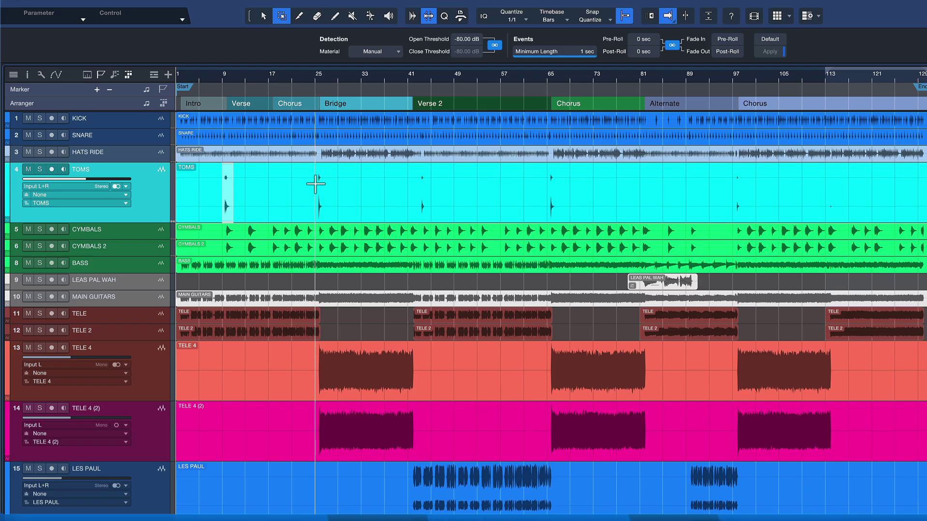
pyautogui.press('shift')
pyautogui.moveTo(316, 185); pyautogui.dragTo(328, 185)
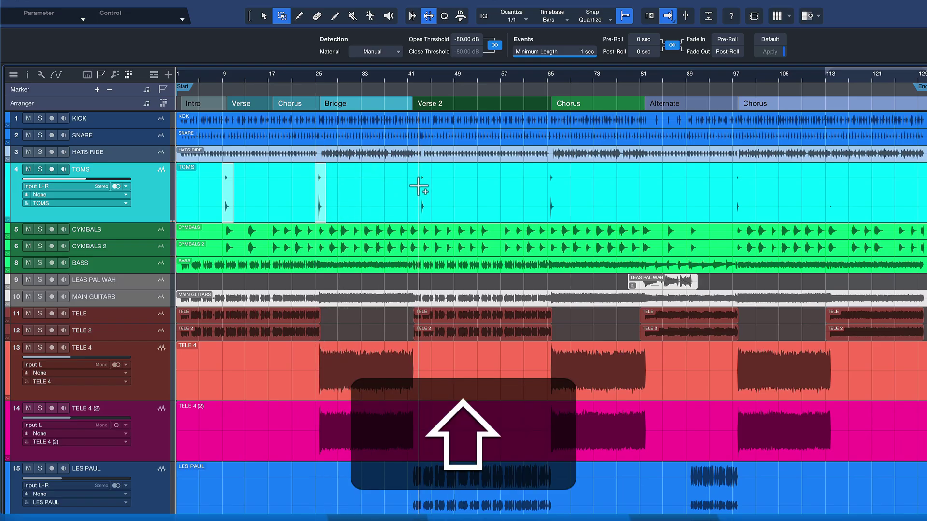
pyautogui.moveTo(419, 187); pyautogui.dragTo(429, 187)
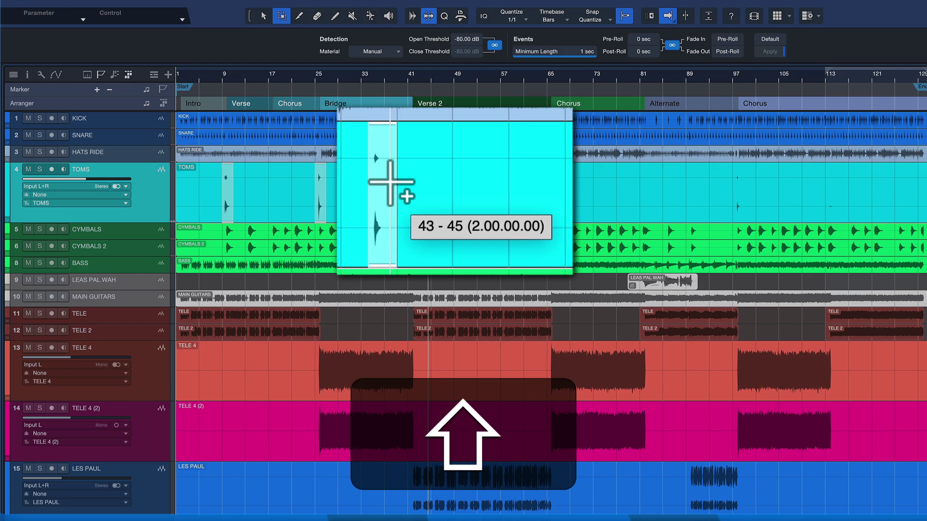
pyautogui.moveTo(390, 182)
pyautogui.mouseDown()
pyautogui.moveTo(379, 187)
pyautogui.moveTo(398, 190)
pyautogui.moveTo(374, 197)
pyautogui.moveTo(393, 192)
pyautogui.mouseUp()
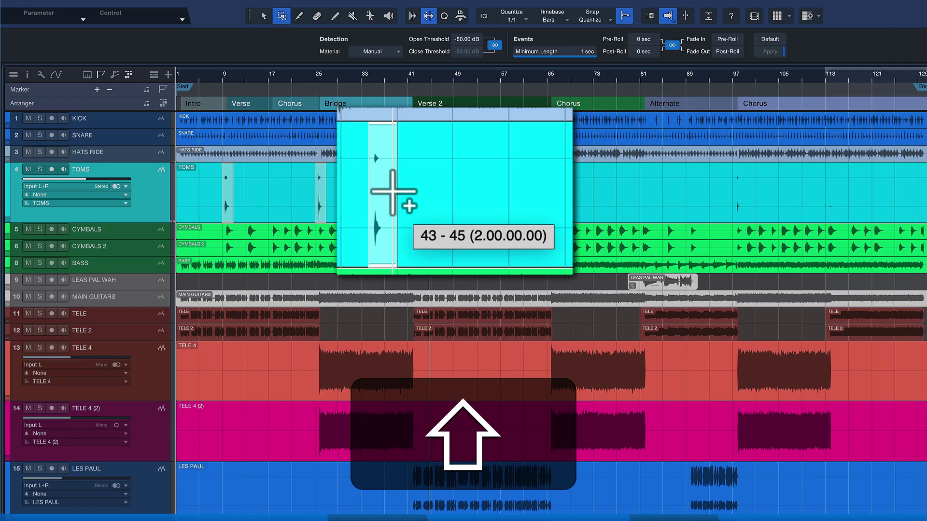
pyautogui.moveTo(430, 193); pyautogui.dragTo(430, 193)
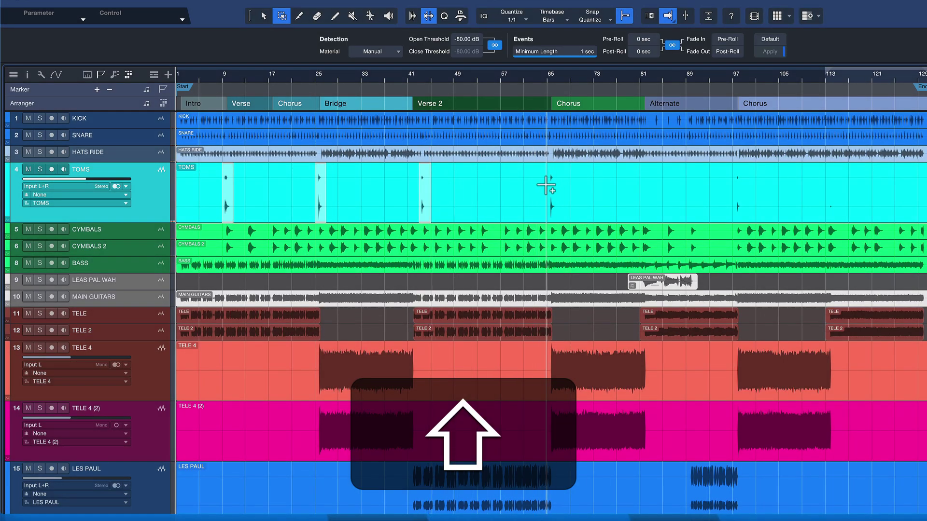
pyautogui.moveTo(546, 186); pyautogui.dragTo(556, 187)
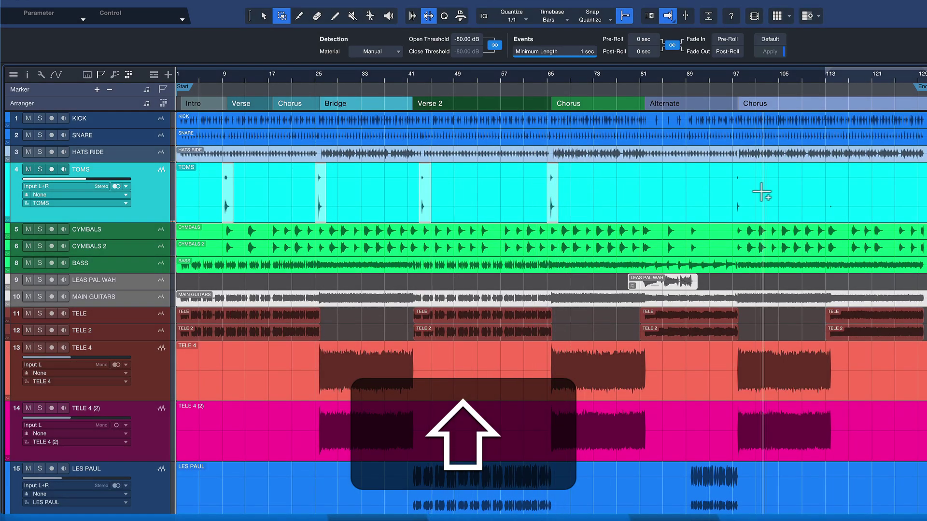
pyautogui.moveTo(732, 189); pyautogui.dragTo(749, 189)
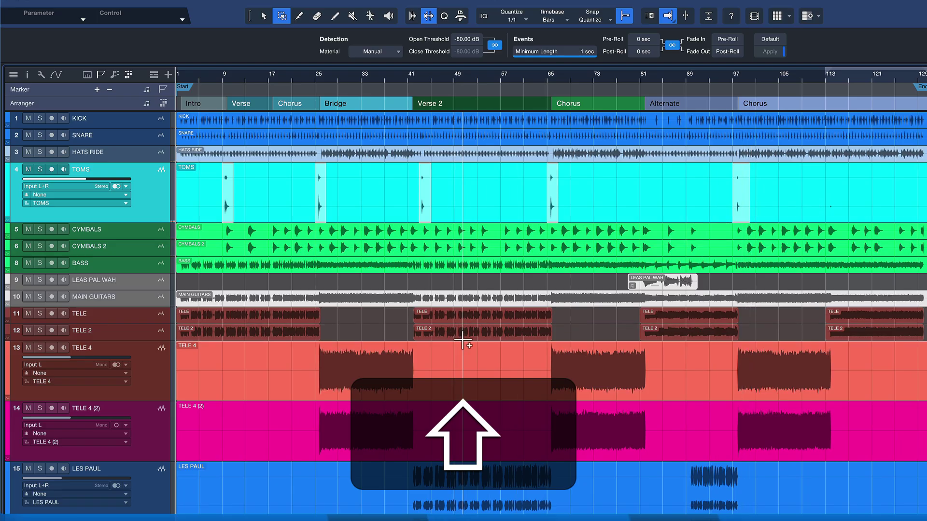
# Add ranges on both TELE 4 tracks from bars 25, 65 and 97, and LES PAUL bars 41–65 and 89–97.
pyautogui.moveTo(317, 366); pyautogui.dragTo(418, 418)
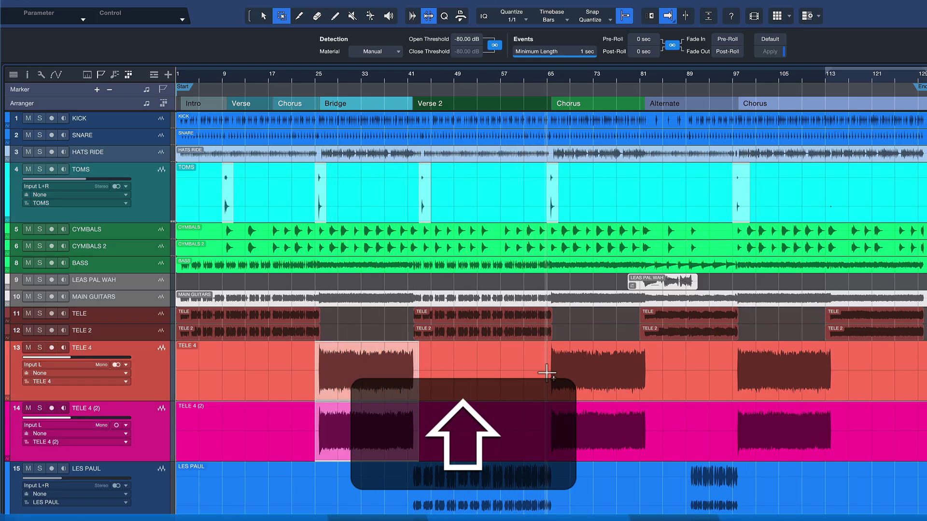
pyautogui.moveTo(548, 372); pyautogui.dragTo(649, 428)
pyautogui.moveTo(733, 376); pyautogui.dragTo(836, 427)
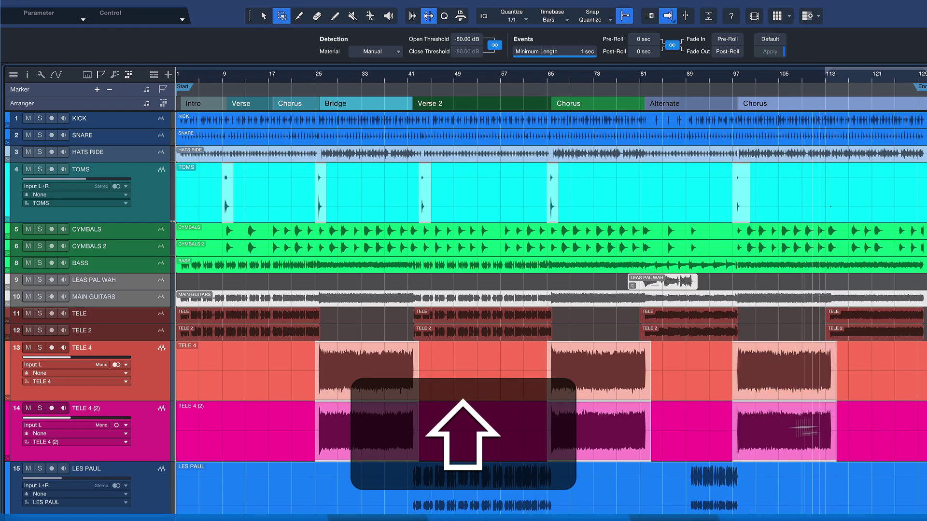
pyautogui.moveTo(410, 478); pyautogui.dragTo(558, 502)
pyautogui.moveTo(689, 488); pyautogui.dragTo(742, 503)
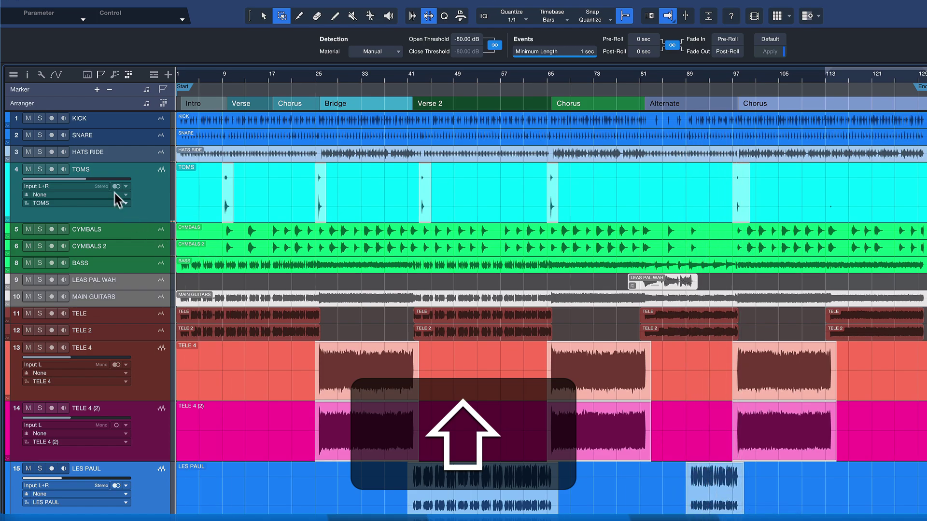
# Zoom to the first TELE 4 (2) event, then jump the playhead across event starts at bars 25, 65 and 97.
pyautogui.click(143, 181)
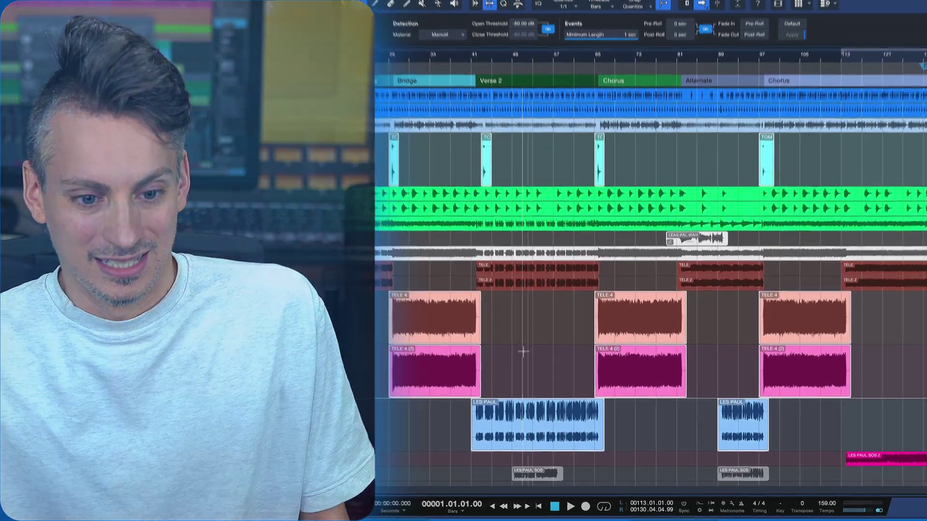
pyautogui.click(483, 372)
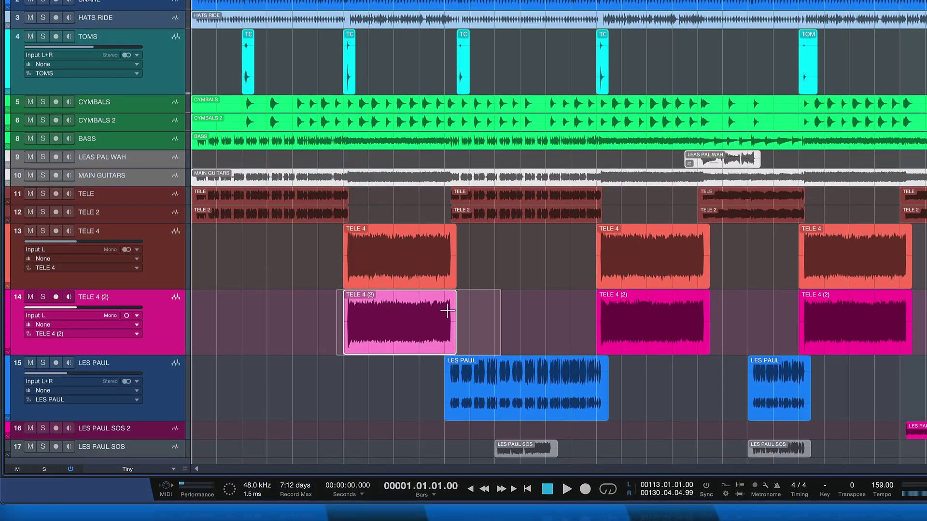
pyautogui.press('z')
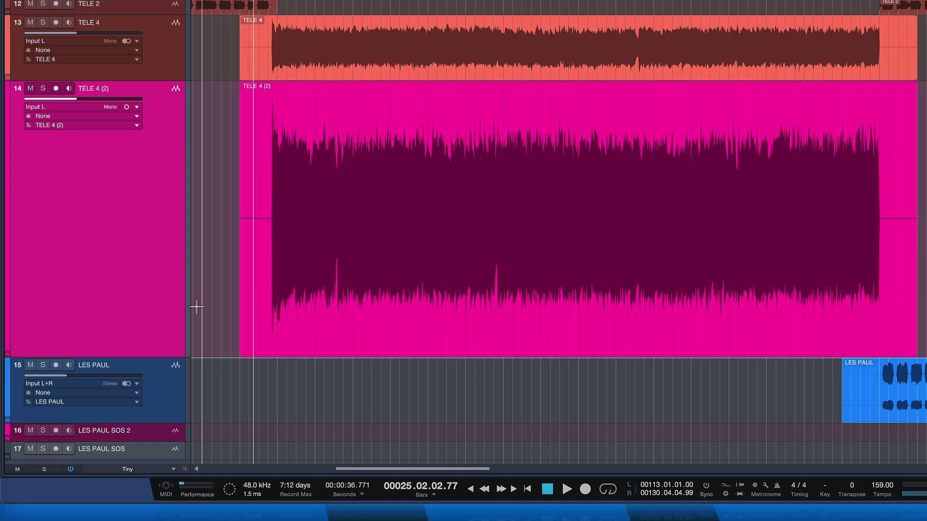
pyautogui.click(367, 333)
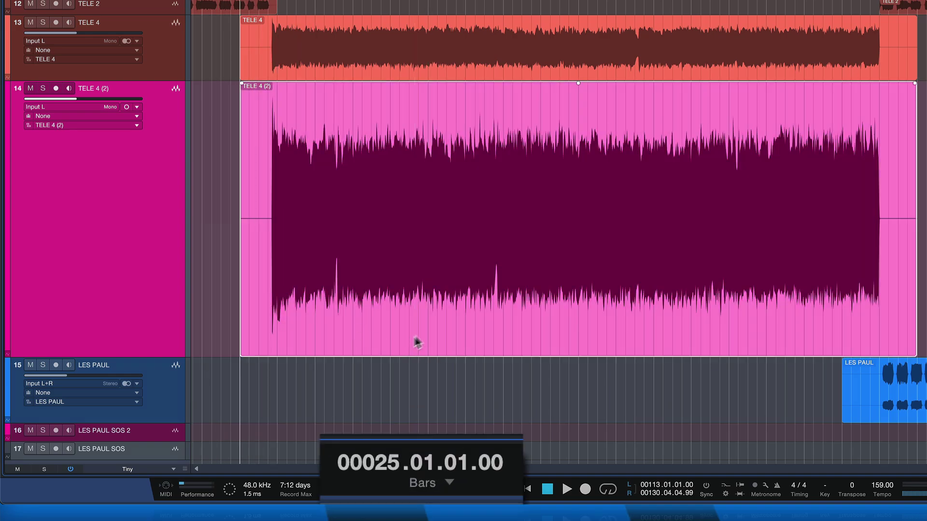
pyautogui.click(411, 57)
pyautogui.press('w')
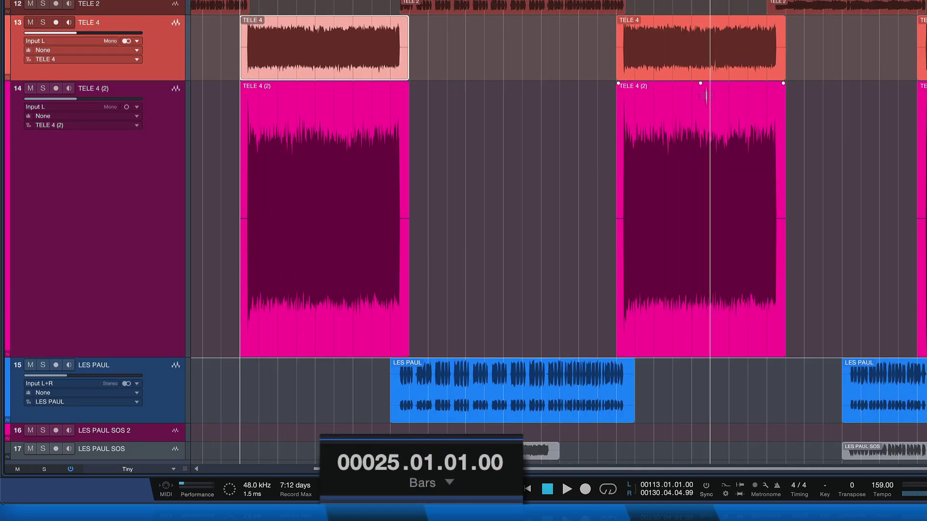
pyautogui.click(714, 78)
pyautogui.press('Right')
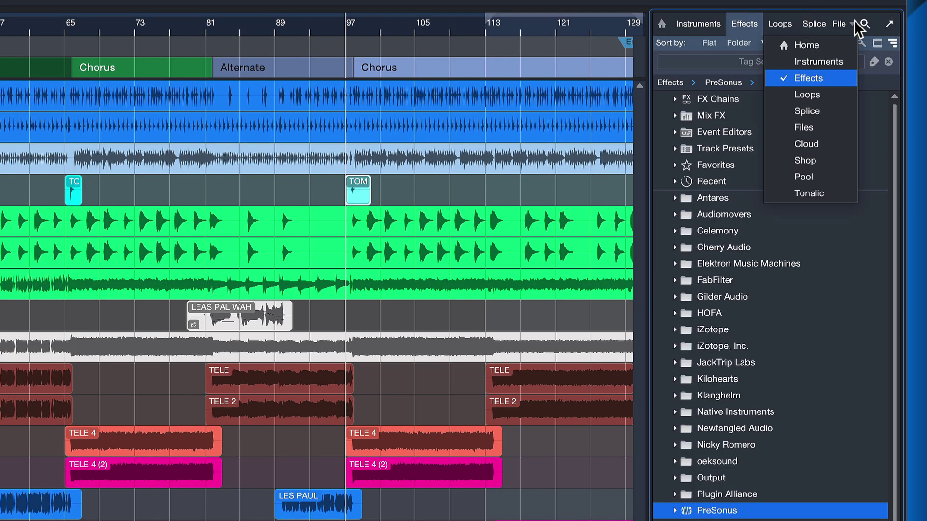
# Widen the browser and open PreSonus Exchange from its Cloud section.
pyautogui.click(856, 21)
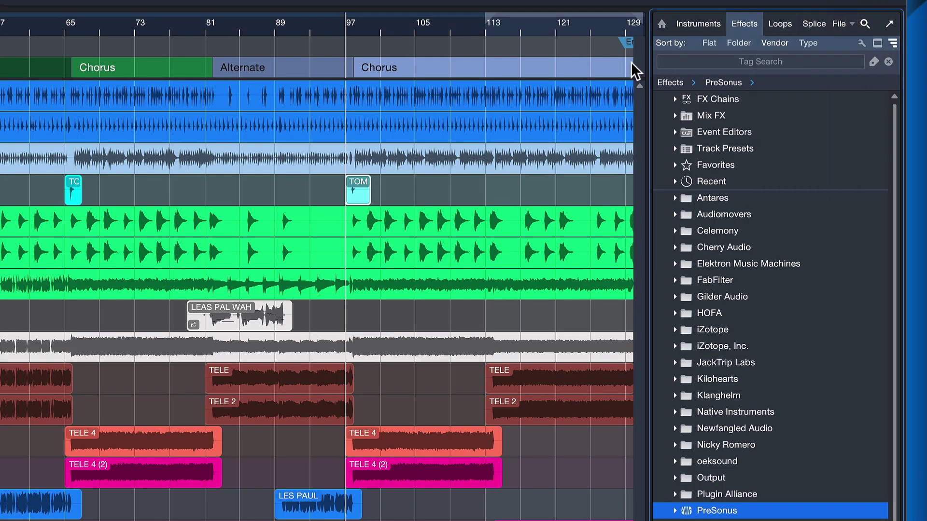
pyautogui.moveTo(647, 68); pyautogui.dragTo(603, 68)
pyautogui.click(829, 25)
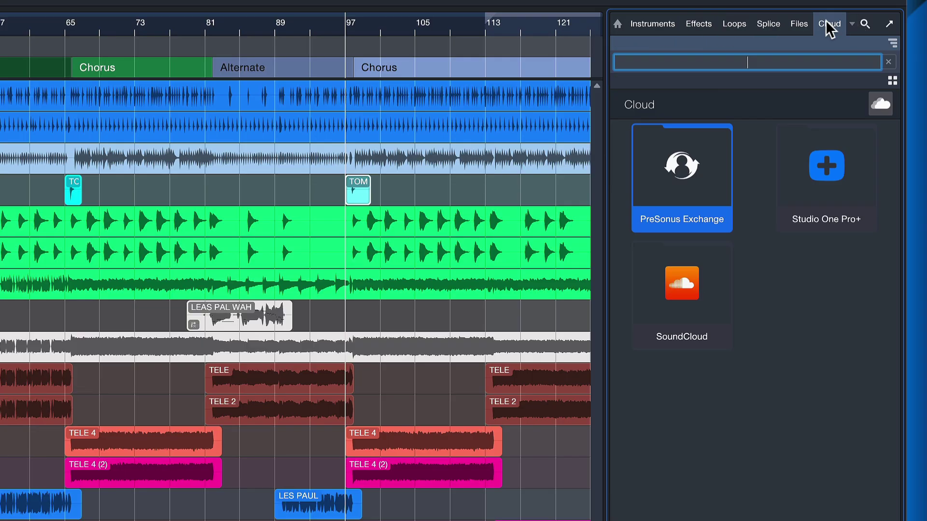
pyautogui.click(695, 193)
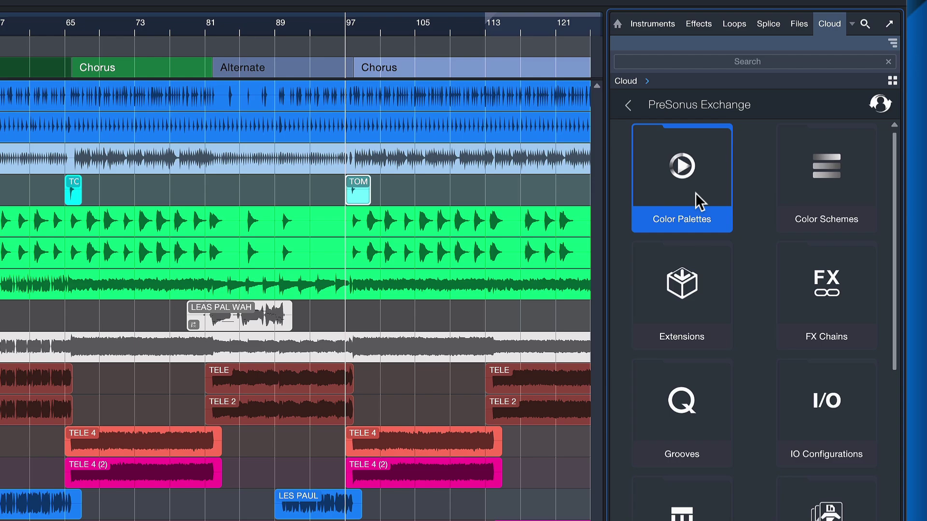
# Search PreSonus Exchange for 'crop'.
pyautogui.scroll(-5, 695, 198)
pyautogui.scroll(5, 695, 200)
pyautogui.click(735, 55)
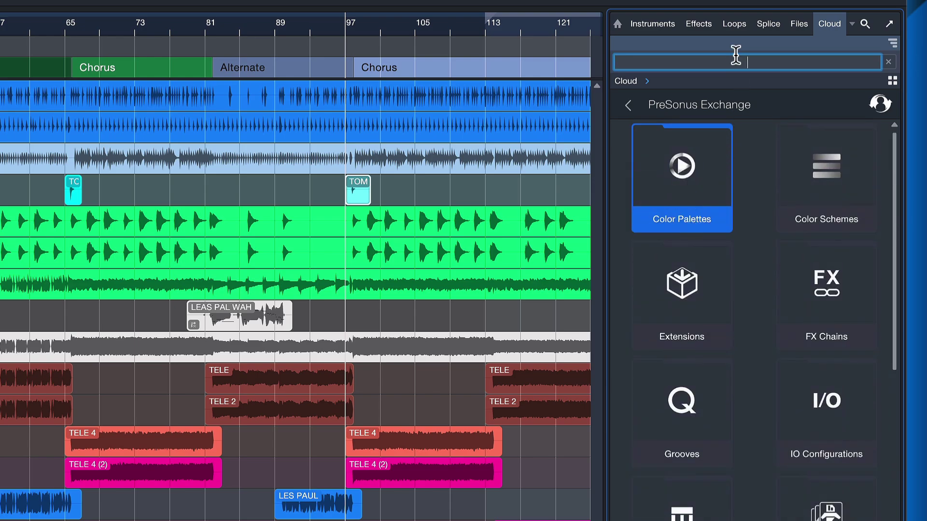
pyautogui.write('crop')
pyautogui.press('Return')
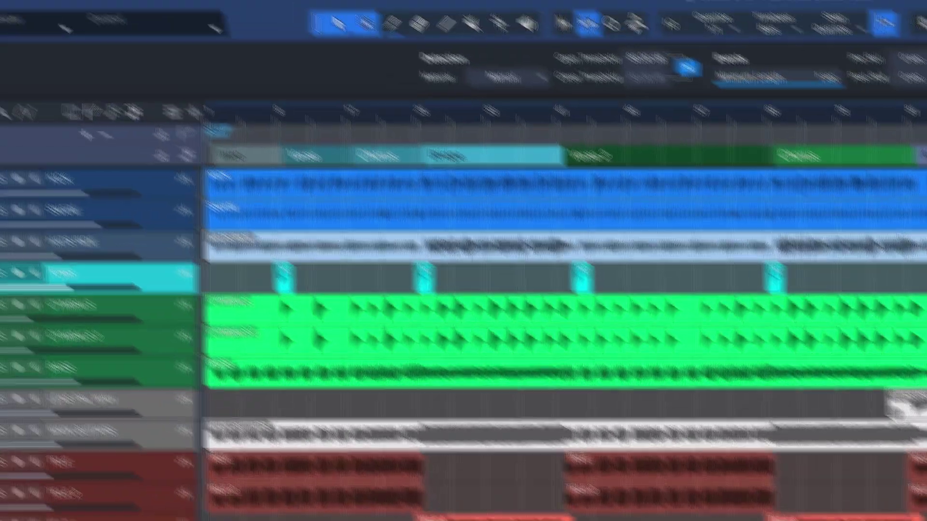
# Find the Crop Selected Range macro in Keyboard Shortcuts via 'crop s' and check its key assignment.
pyautogui.click(63, 20)
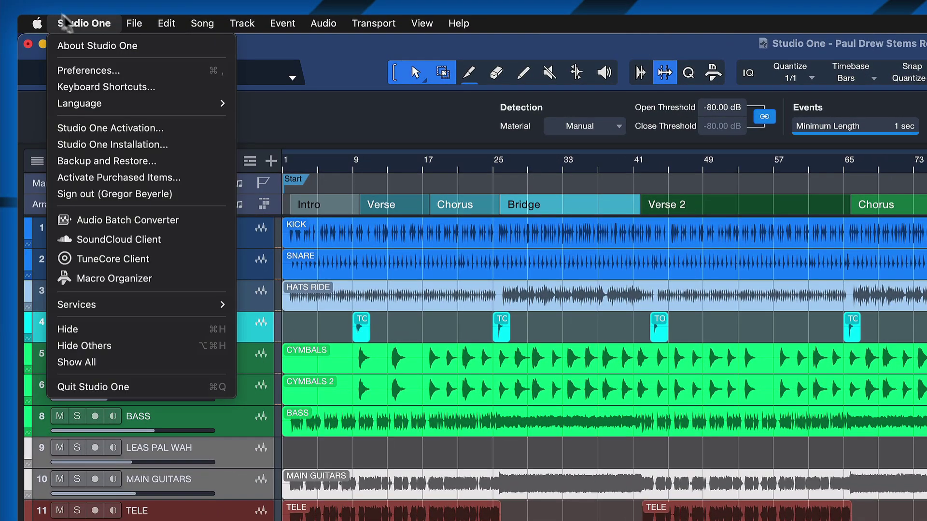
pyautogui.click(110, 86)
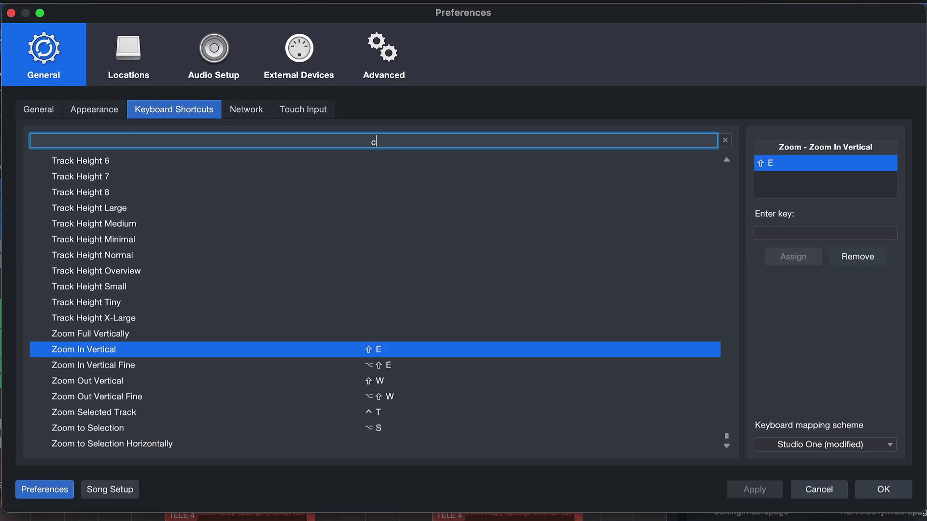
pyautogui.write('crop sel')
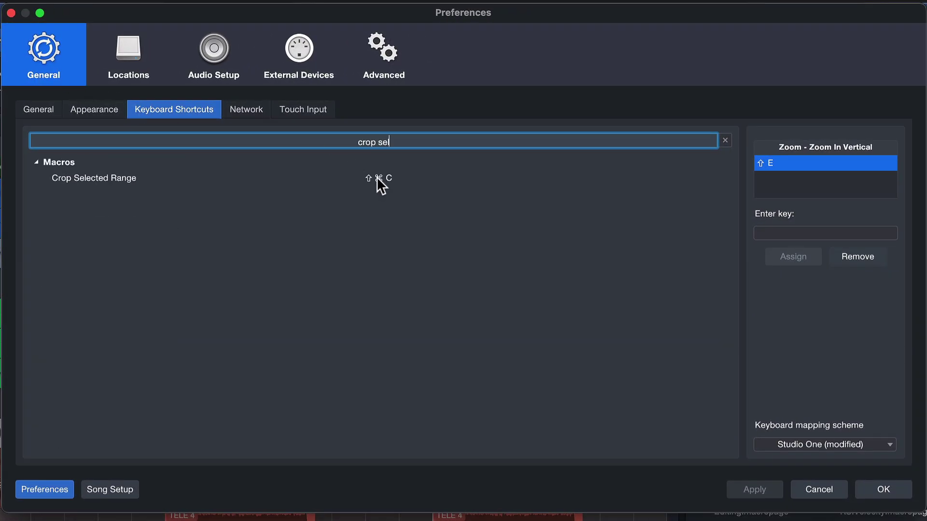
pyautogui.click(378, 177)
pyautogui.click(800, 233)
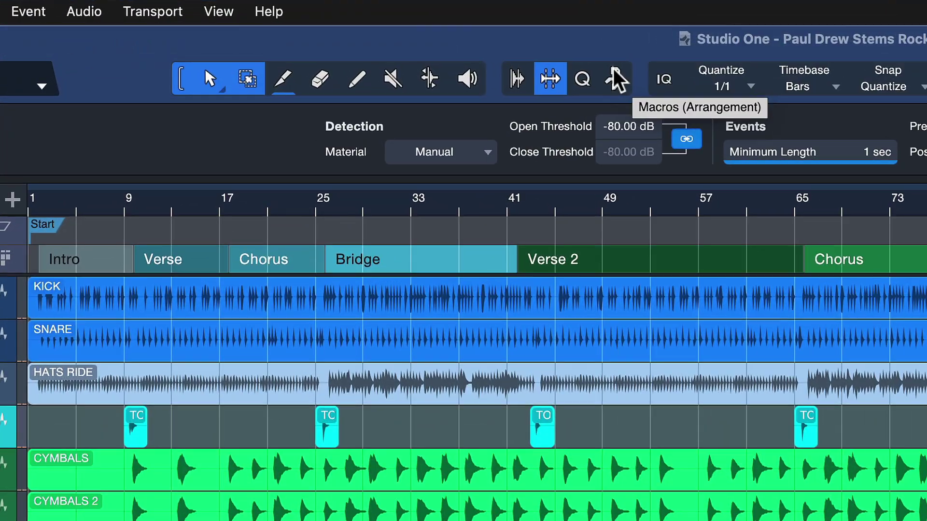
# Show the Macros bar and add a new empty button to the Navigate group.
pyautogui.click(294, 28)
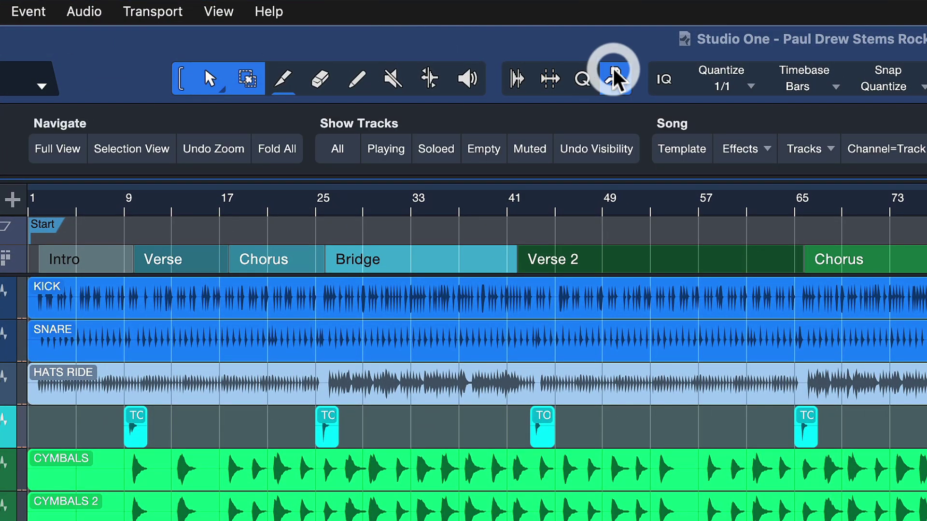
pyautogui.rightClick(83, 120)
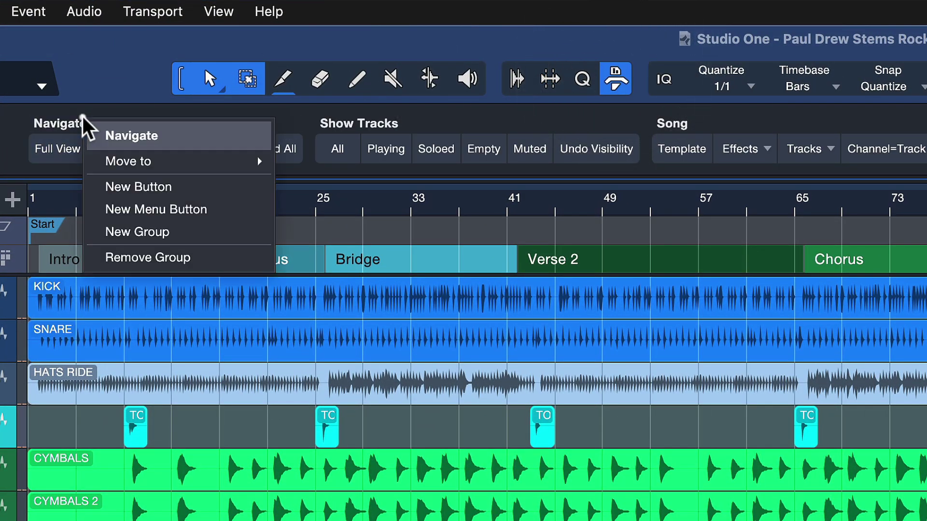
pyautogui.click(119, 187)
# Assign the Crop Selected Range command to the new button, found by searching 'crop se'.
pyautogui.rightClick(97, 146)
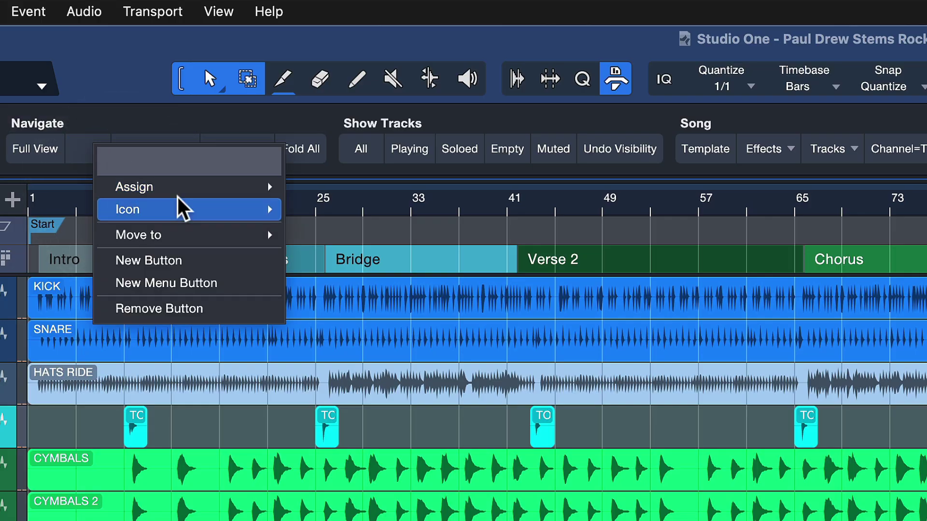
pyautogui.moveTo(179, 196)
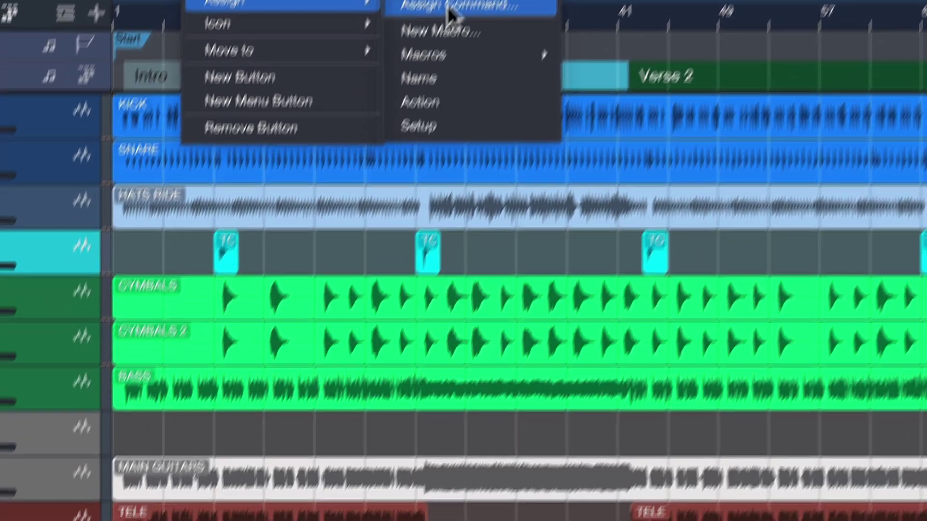
pyautogui.click(353, 192)
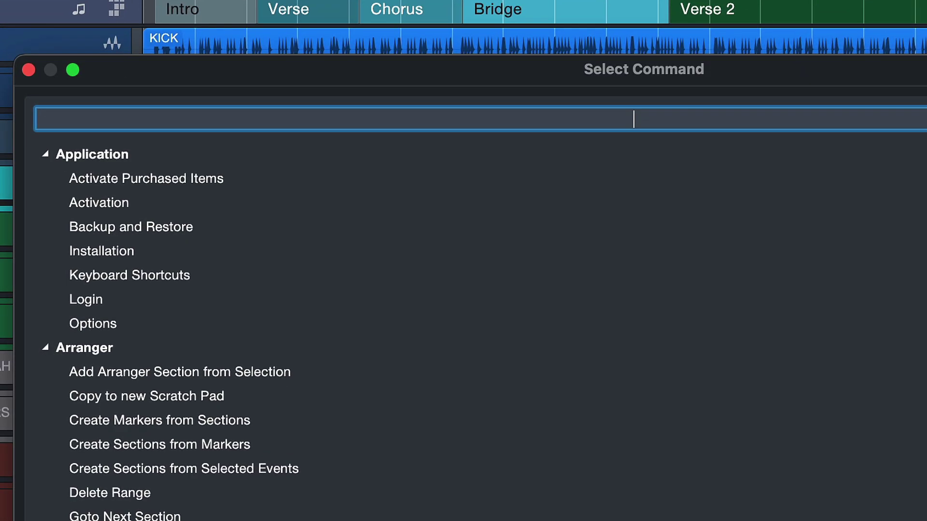
pyautogui.write('crop sde')
pyautogui.press('BackSpace')
pyautogui.press('BackSpace')
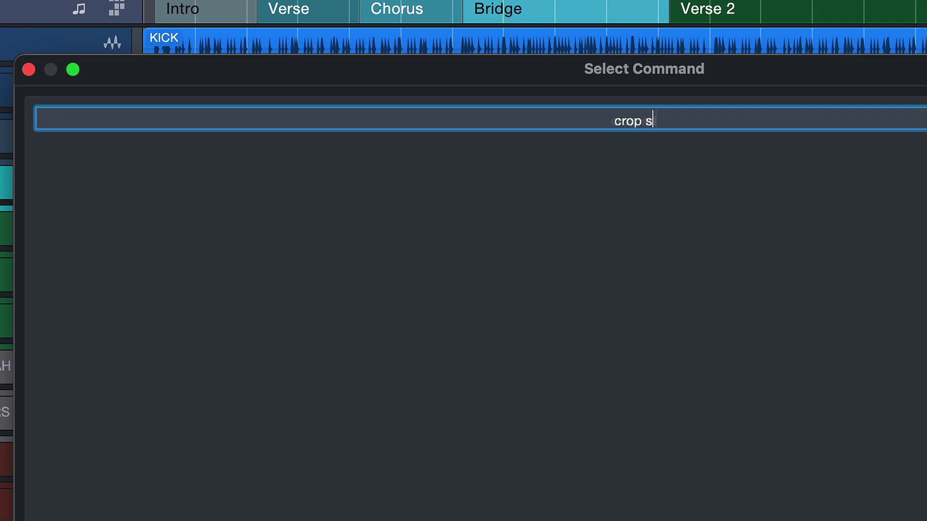
pyautogui.write('e')
pyautogui.doubleClick(147, 176)
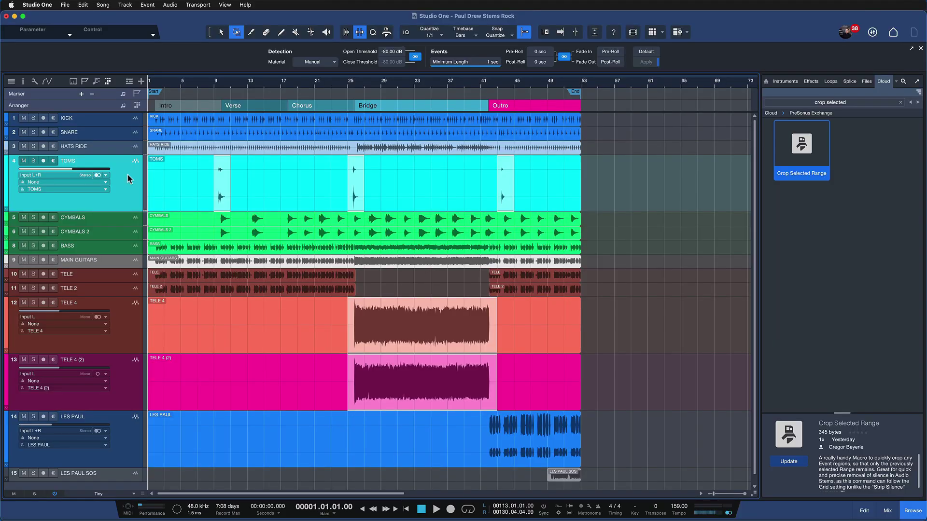
# Run Crop Selected Range to trim the TOMS and TELE 4 events to their selected bar ranges.
pyautogui.hotkey('ctrl', 'alt', 'c')
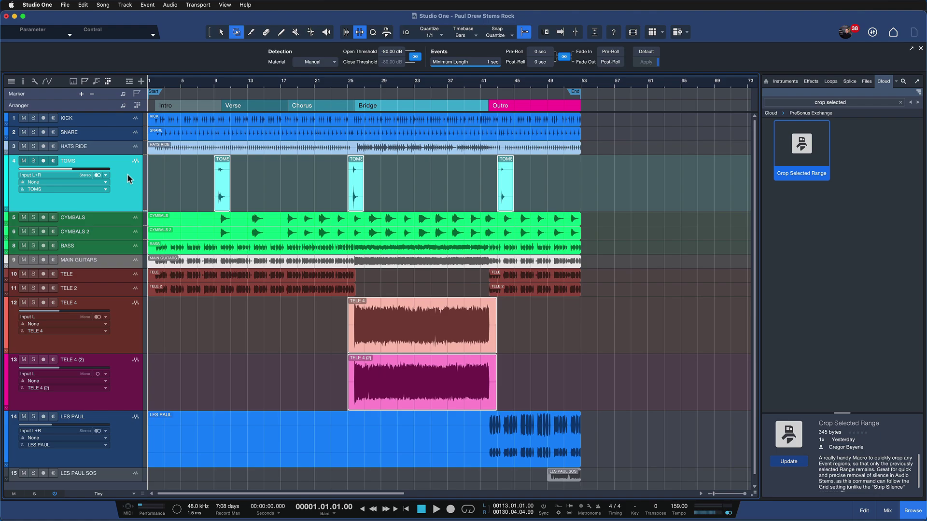